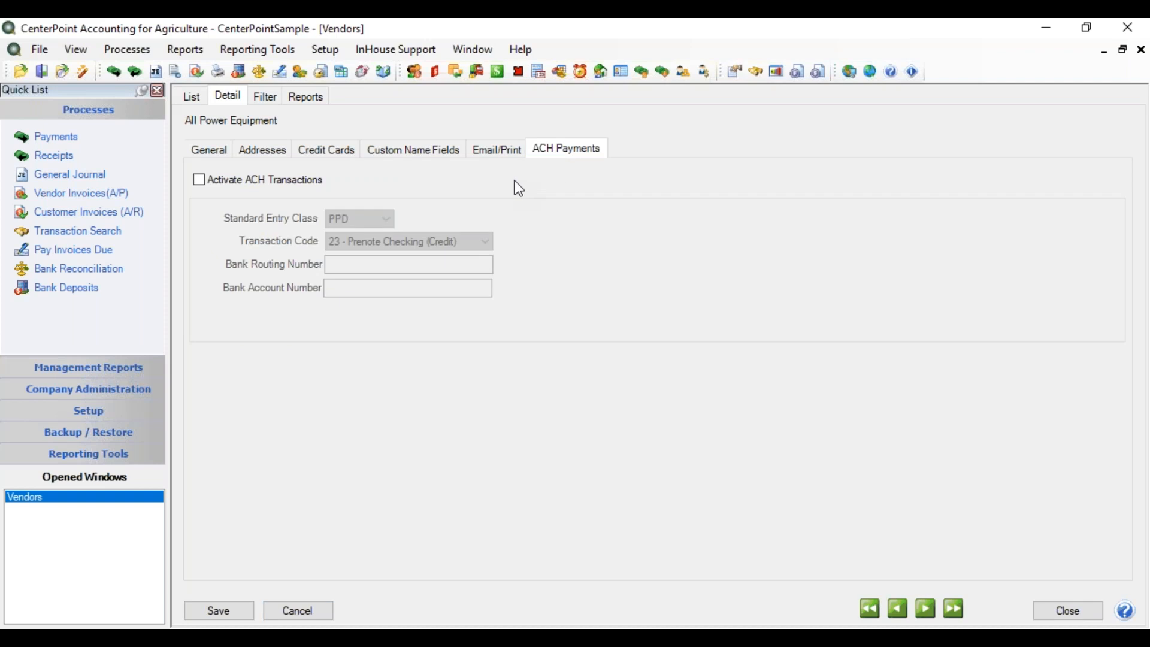
Activate ACH transactions for vendor All Power Equipment with entry class PPD and transaction code 23 - Prenote Checking (Credit).
click(200, 180)
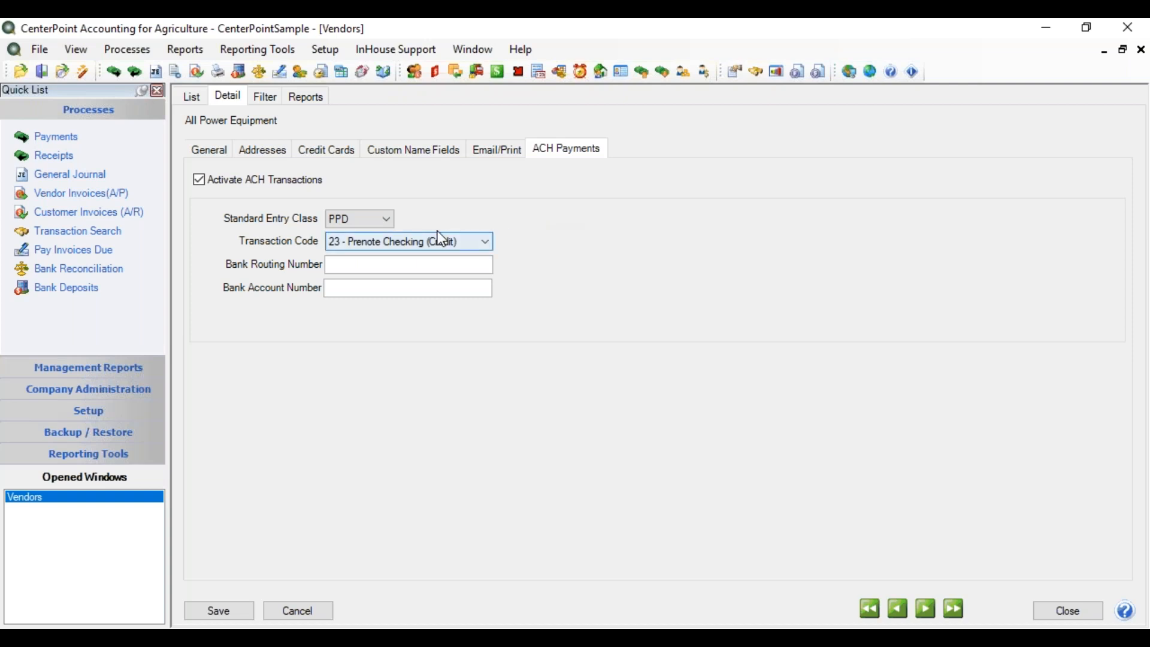
click(389, 220)
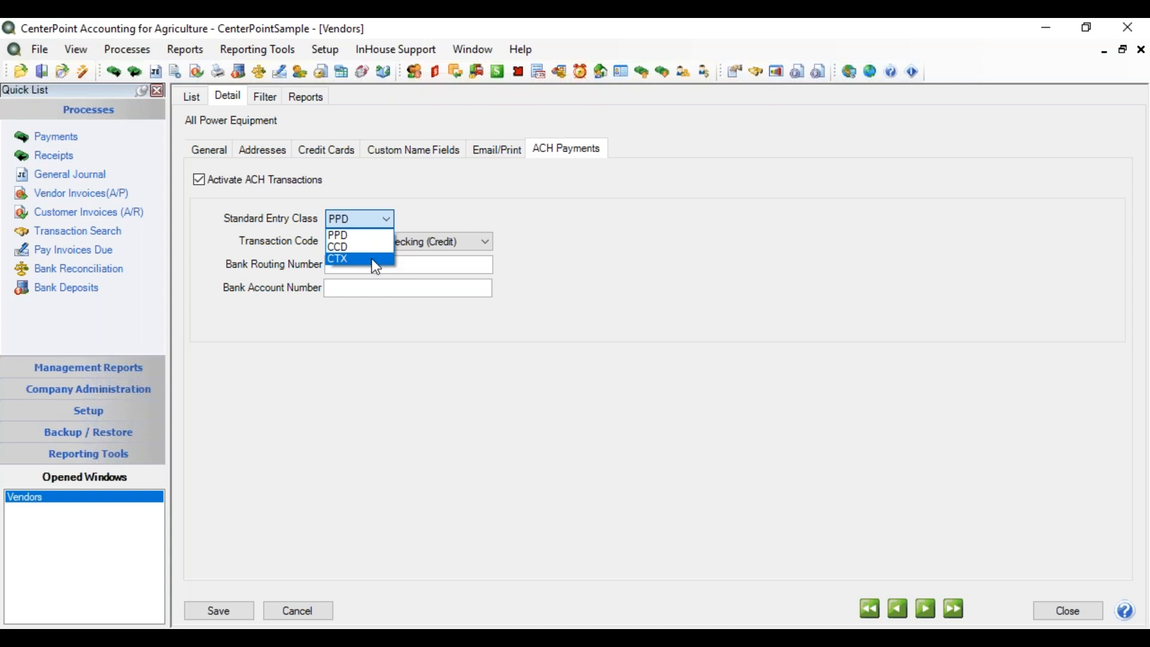
click(382, 220)
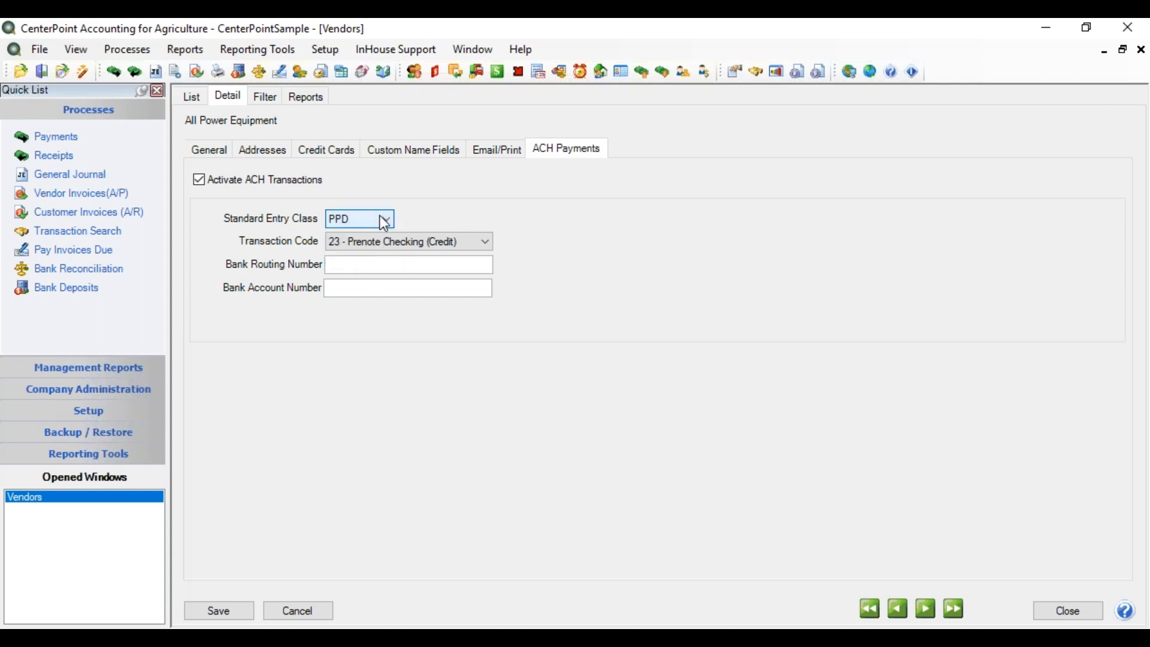
click(483, 246)
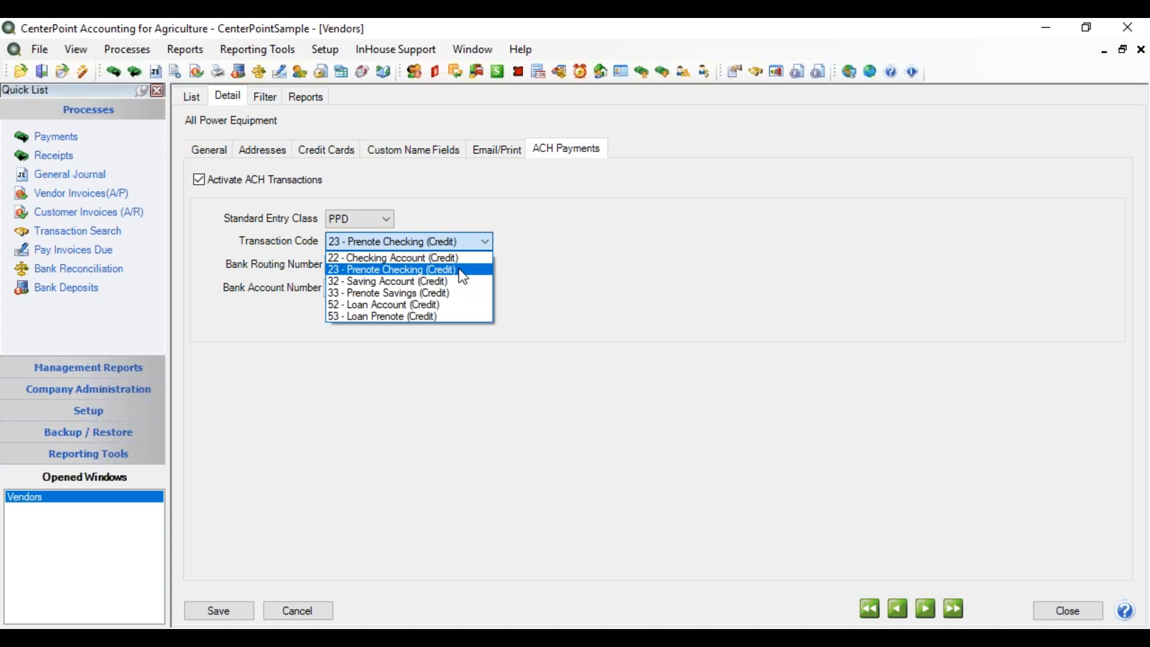
click(464, 277)
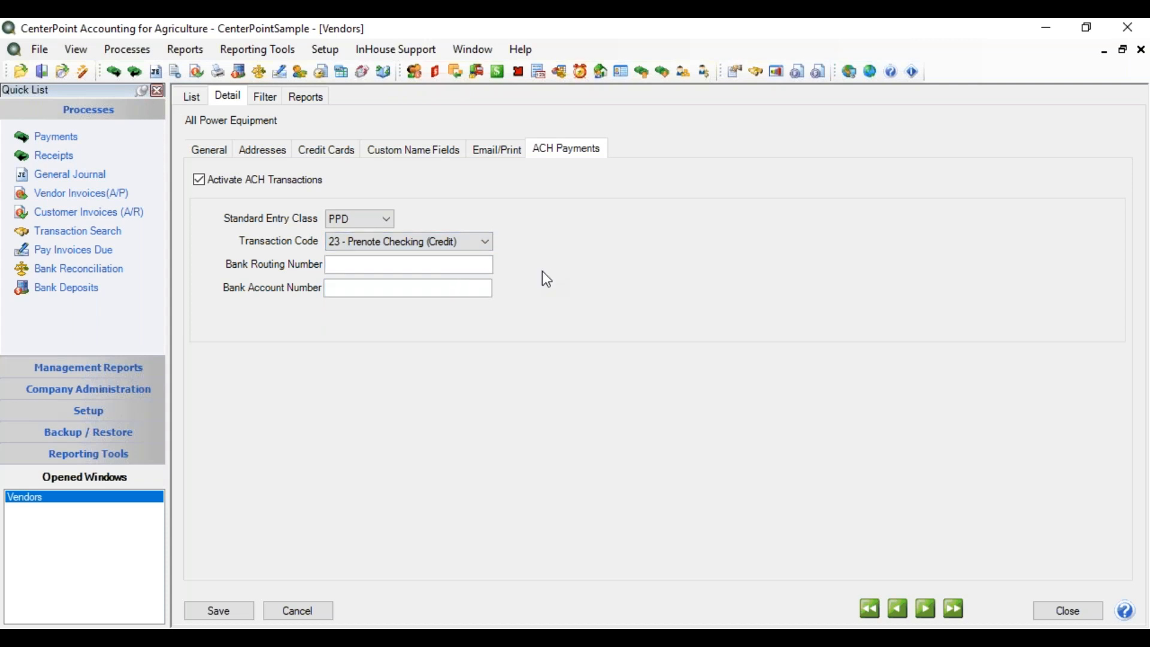
Enter the vendor's bank routing number and bank account number, and save the vendor.
click(349, 263)
click(343, 290)
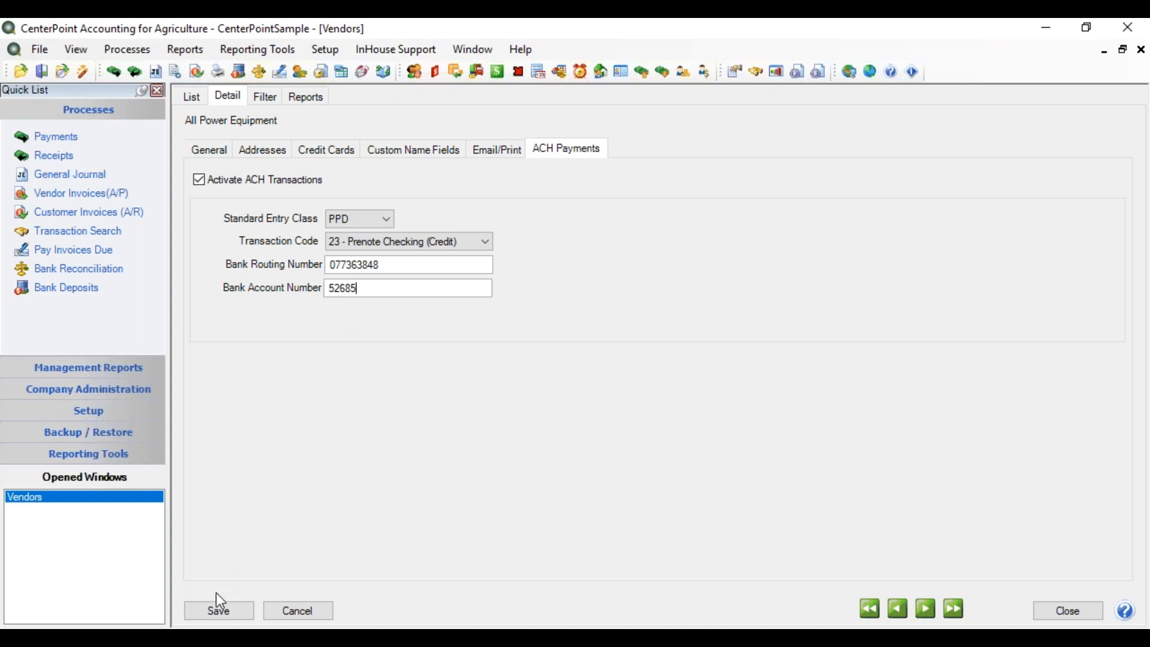
click(223, 610)
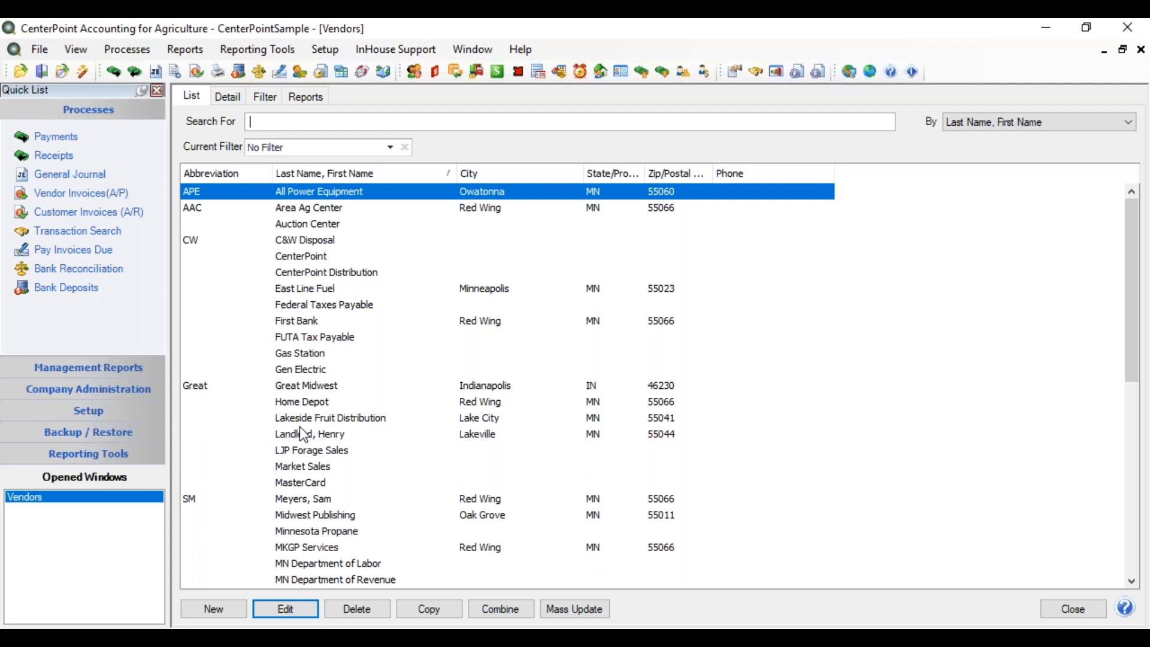
Start creating an ACH prenote for the company CenterPoint.
click(123, 58)
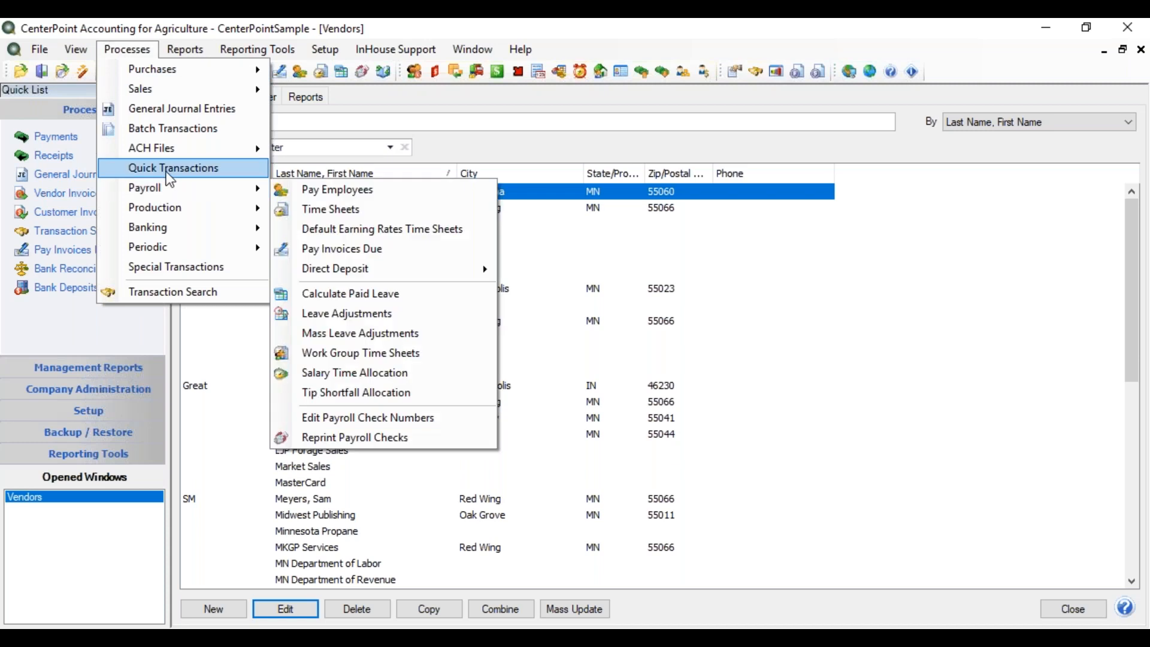
mouse_move(175, 151)
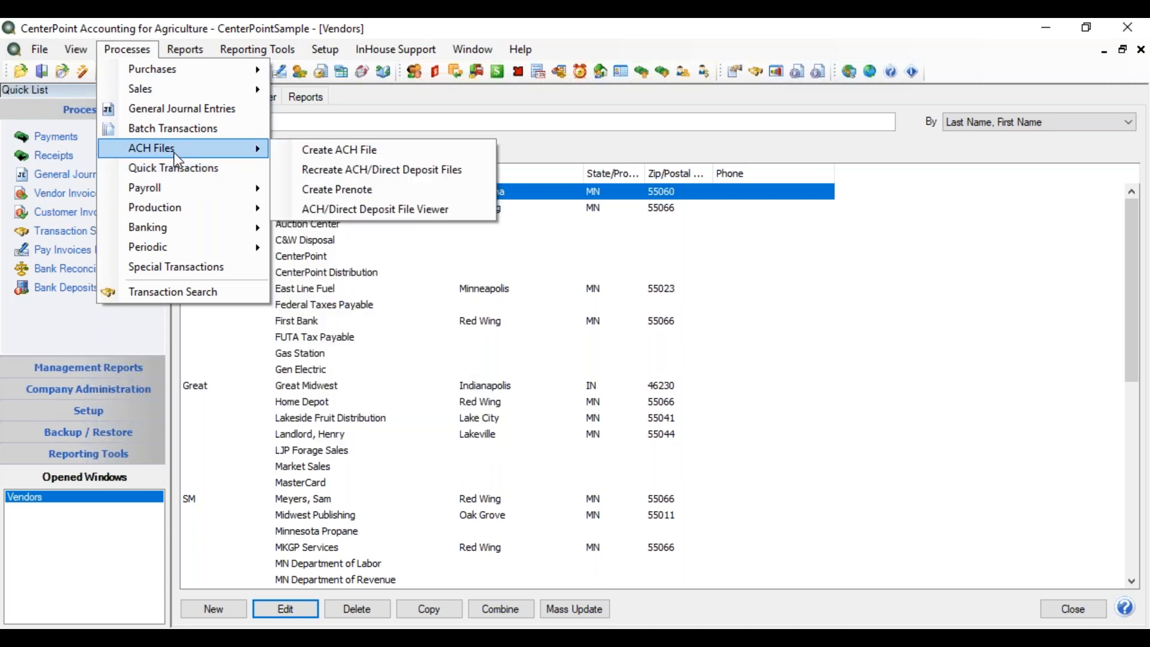
click(338, 191)
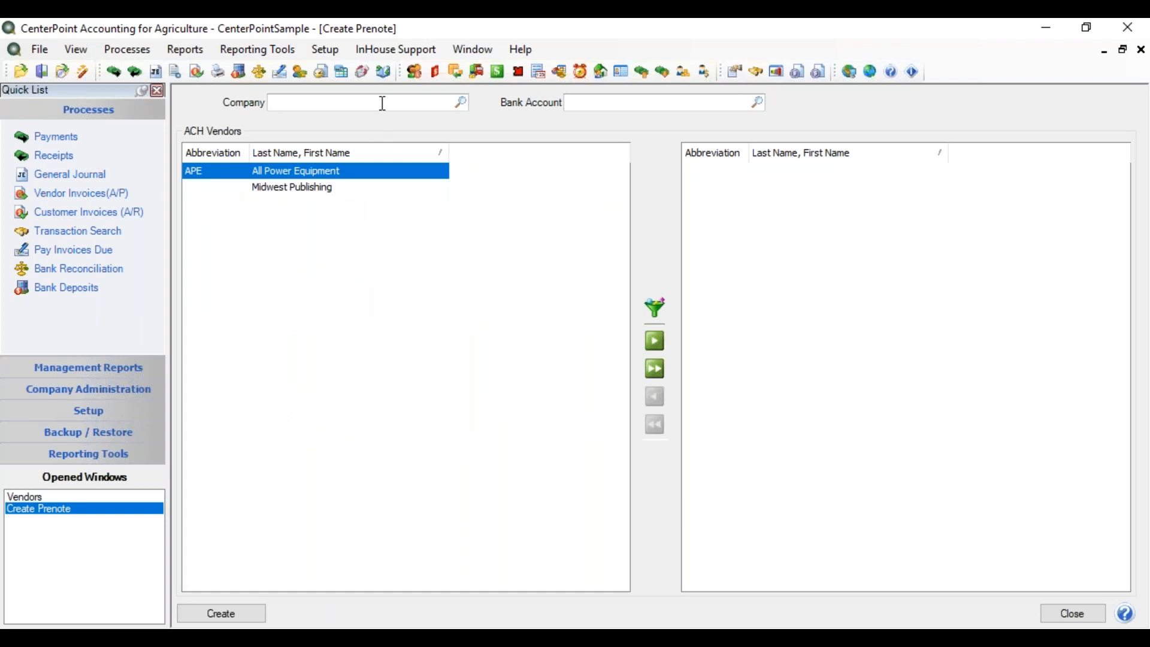
text(ce)
key(Tab)
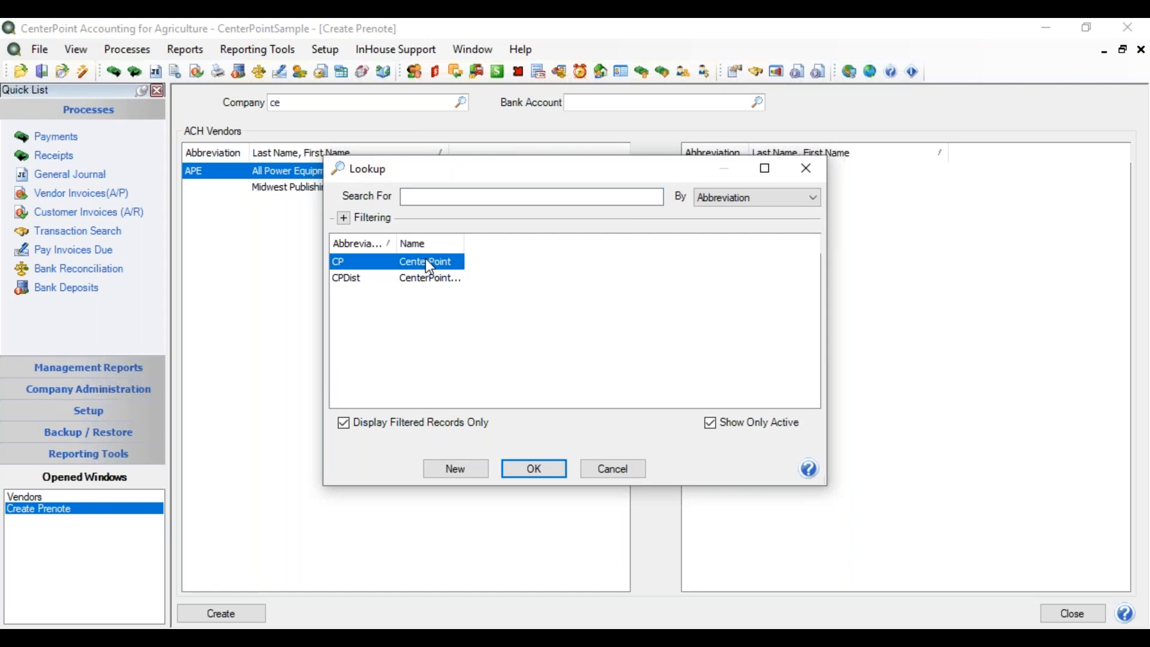
double_click(450, 262)
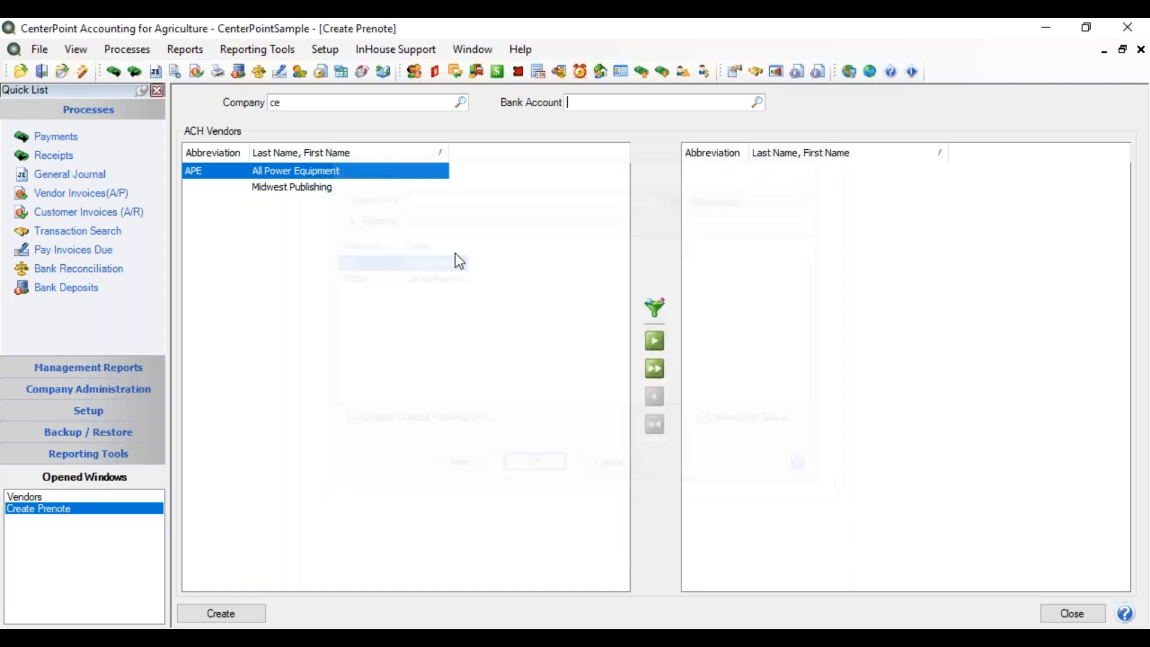
Set the prenote's bank account to First National Bank and select All Power Equipment as the vendor to include.
click(592, 103)
text(first)
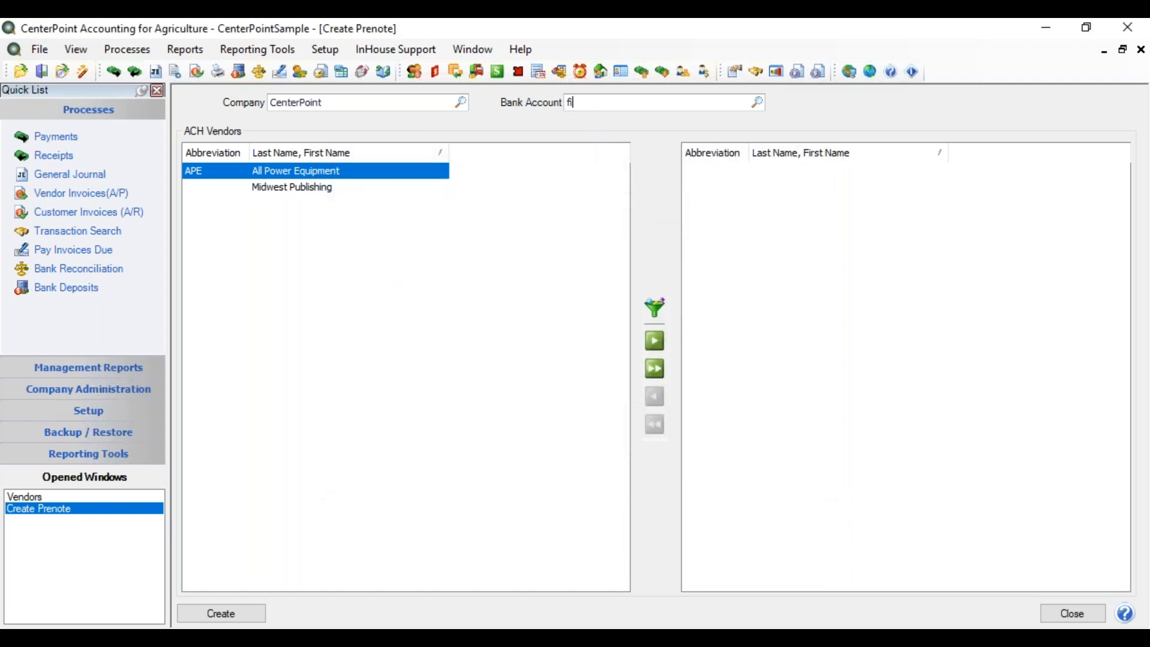
key(Tab)
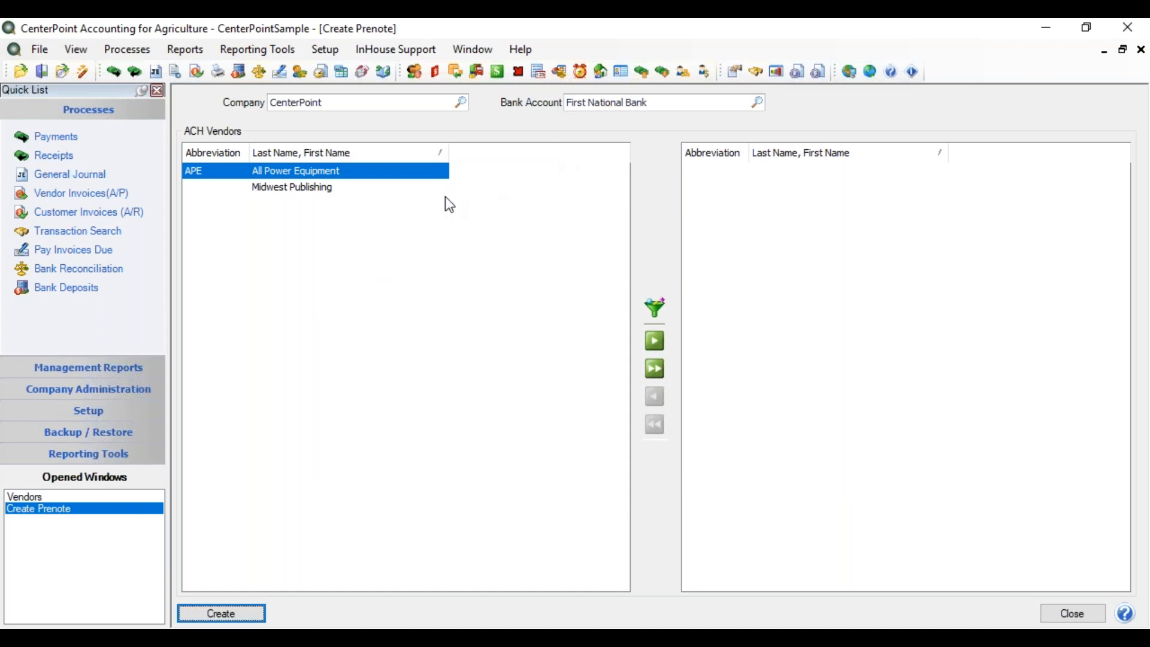
double_click(367, 172)
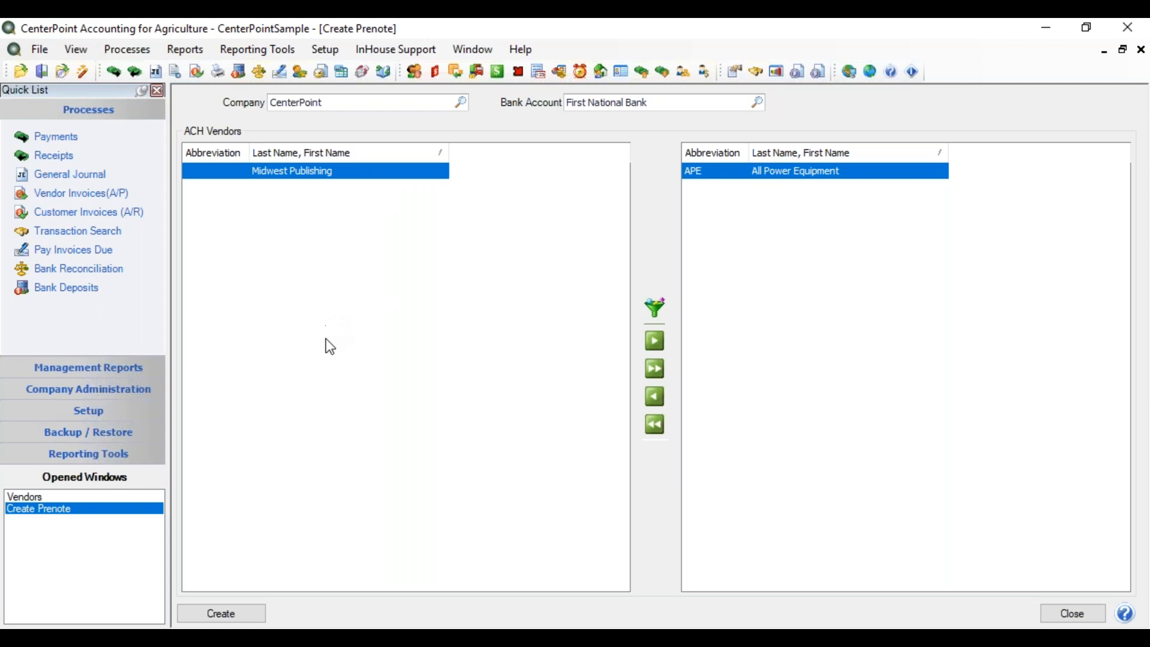
Begin creating the prenote file and set both its transmission date and effective entry date to 02/14/2019.
click(227, 616)
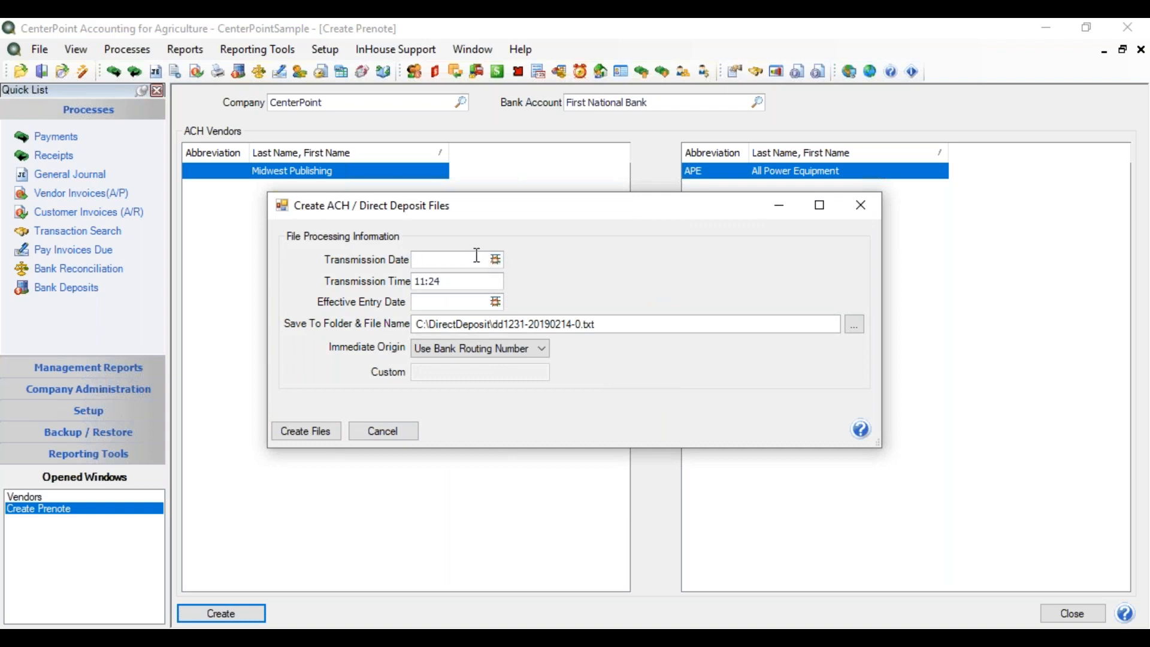
click(498, 261)
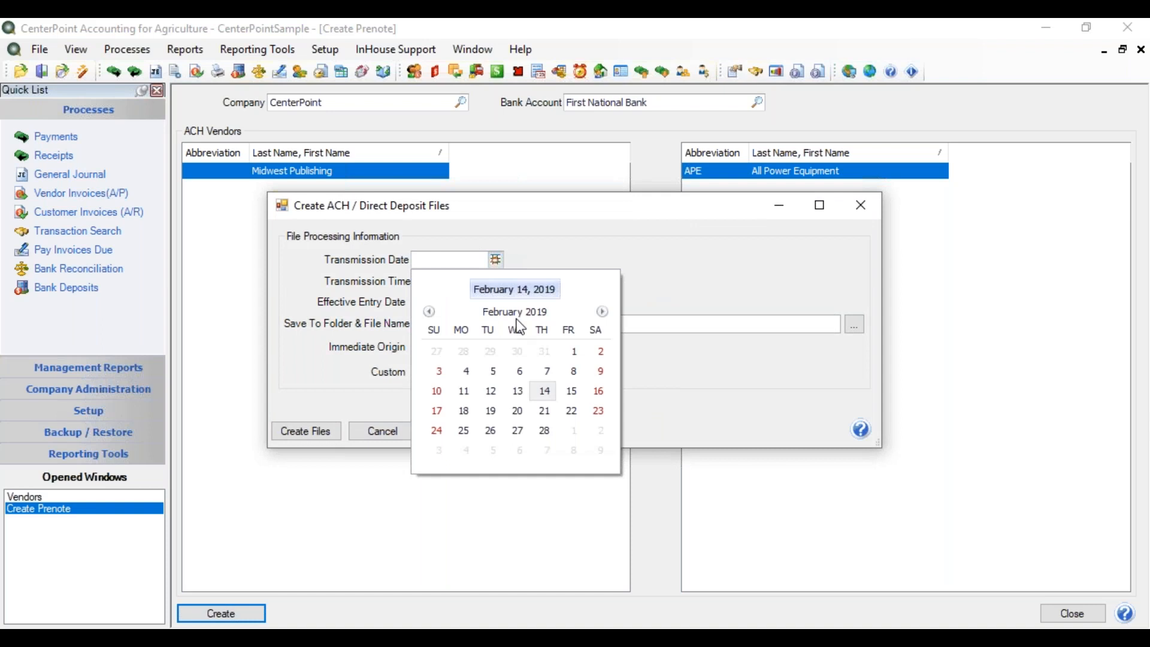
click(546, 392)
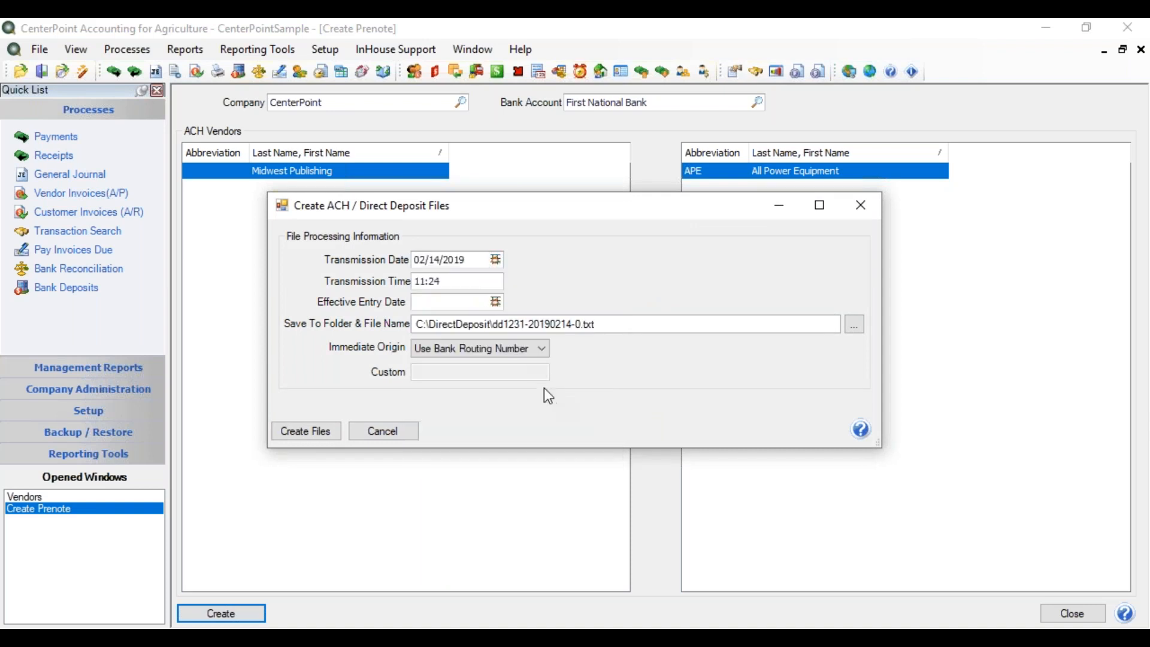
click(498, 303)
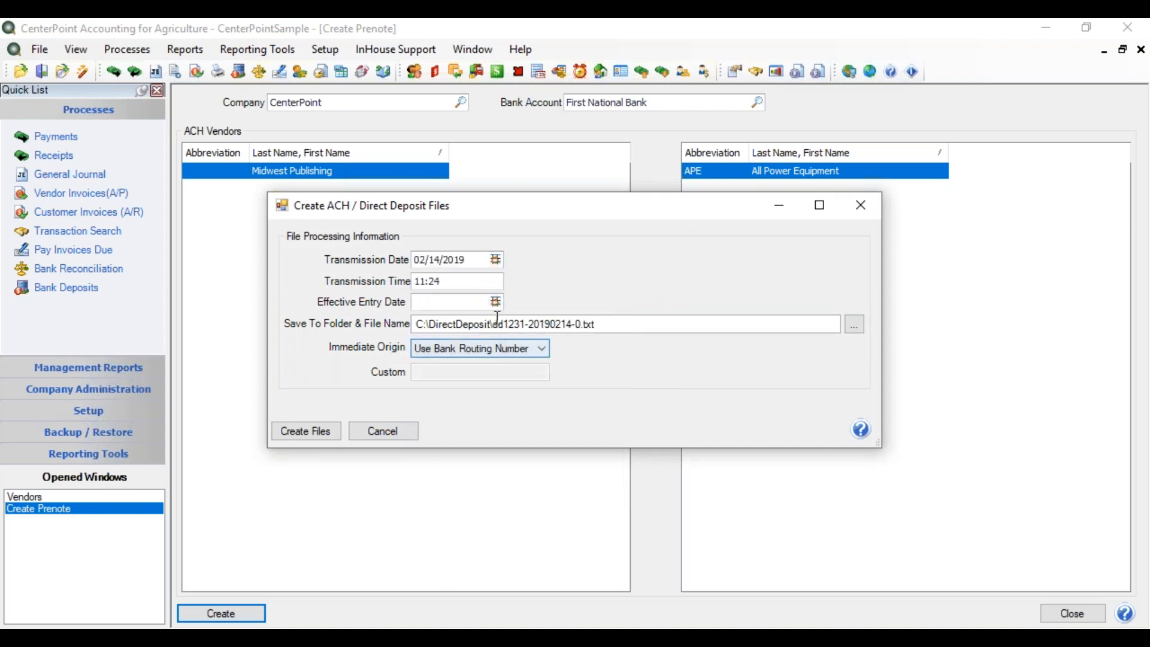
click(495, 303)
click(546, 434)
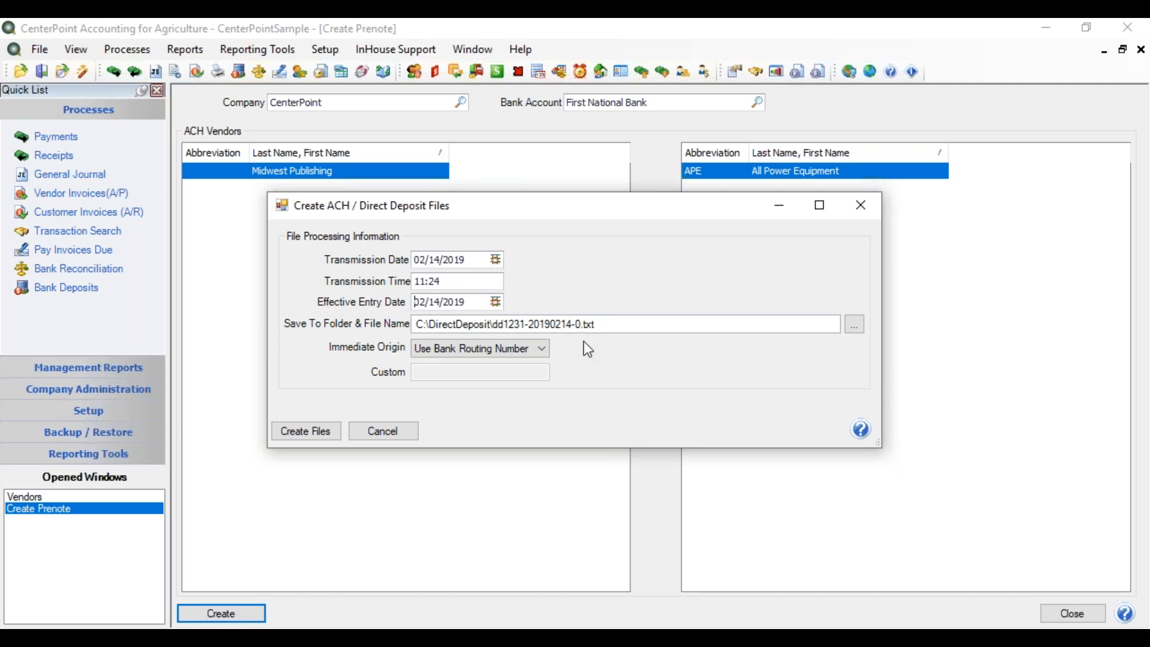
Create the prenote file with the bank routing number as immediate origin, overwriting the existing file of the same name.
click(537, 354)
click(537, 353)
click(323, 432)
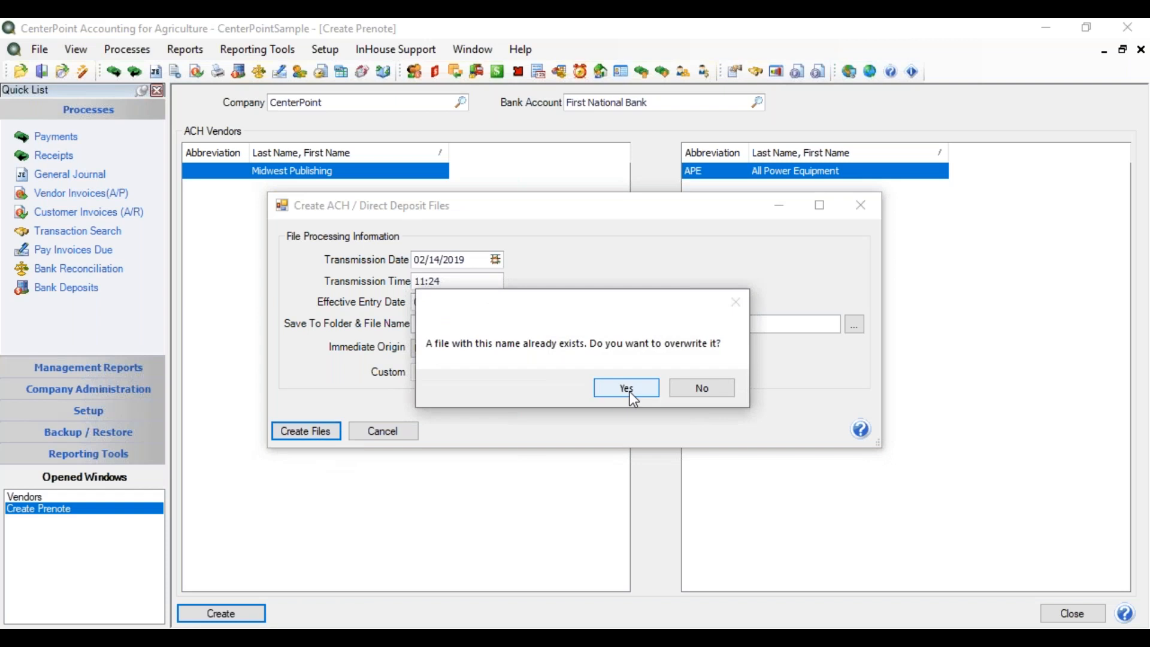
click(631, 391)
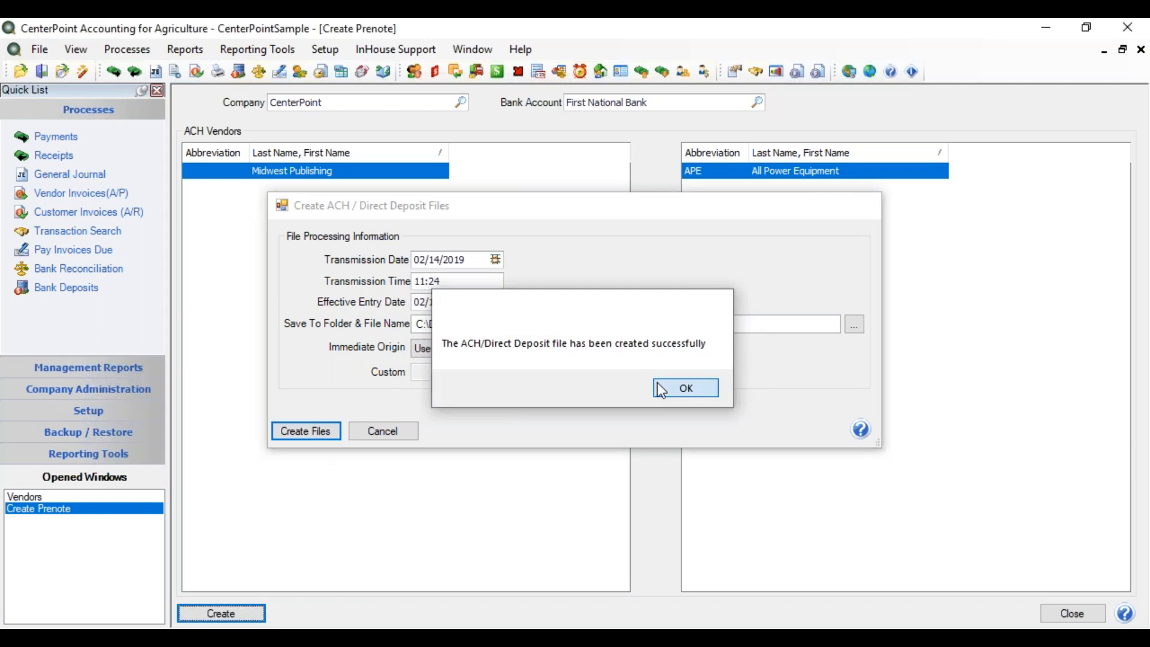
click(662, 386)
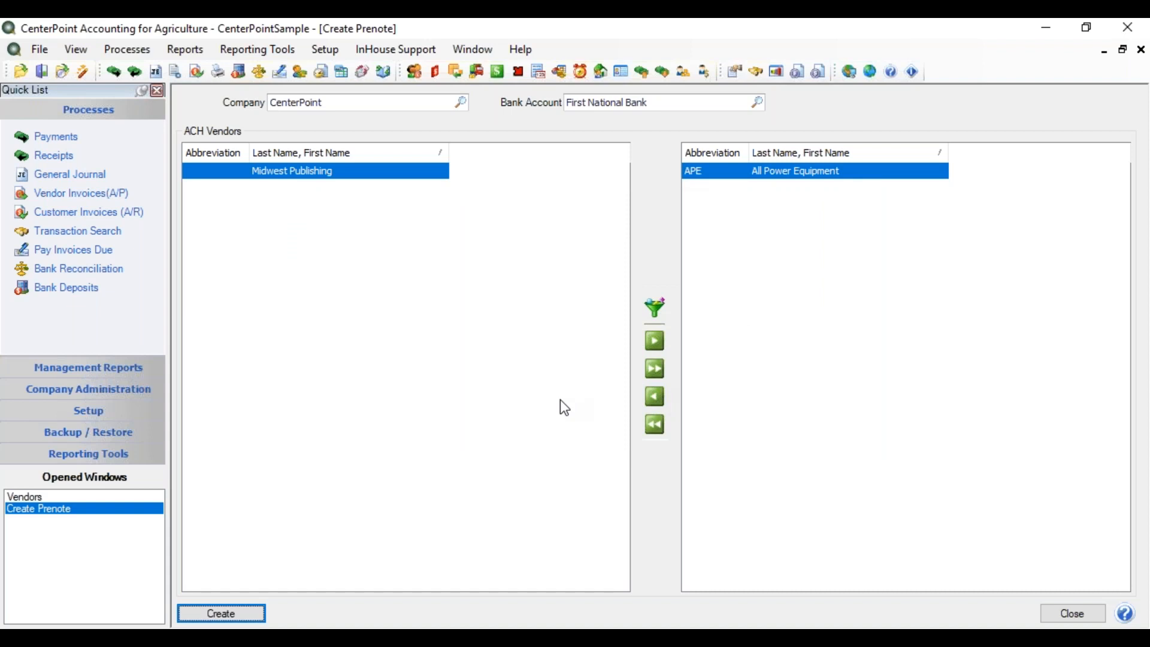
Open the ACH payment settings of vendor All Power Equipment to check the transaction code.
click(334, 49)
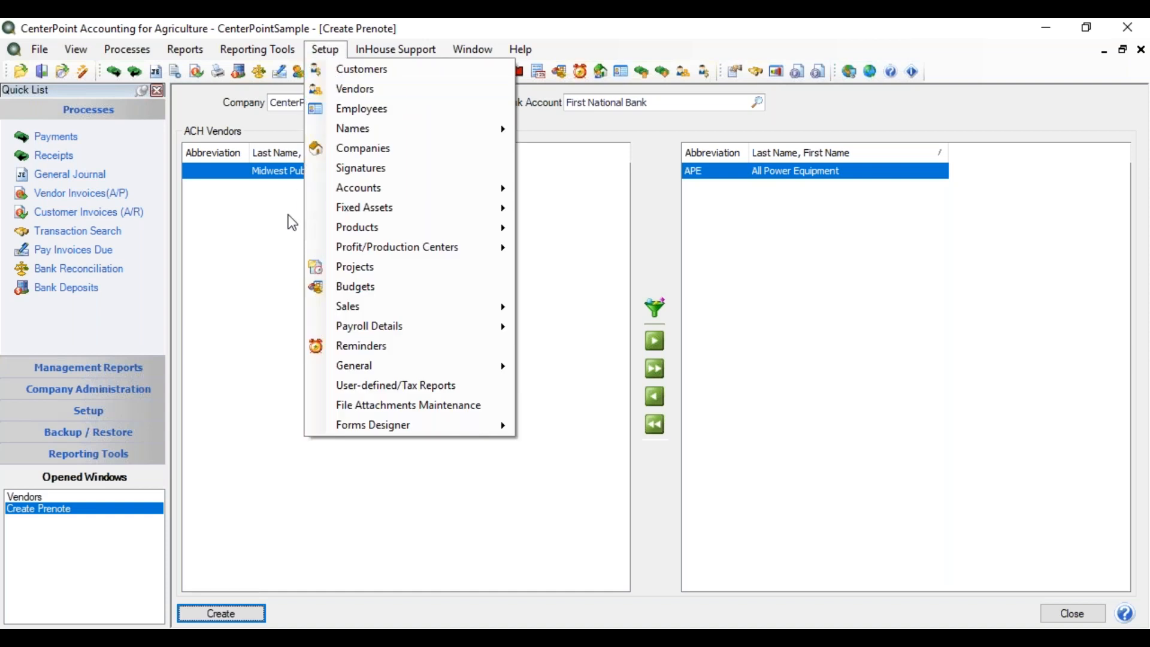
click(60, 496)
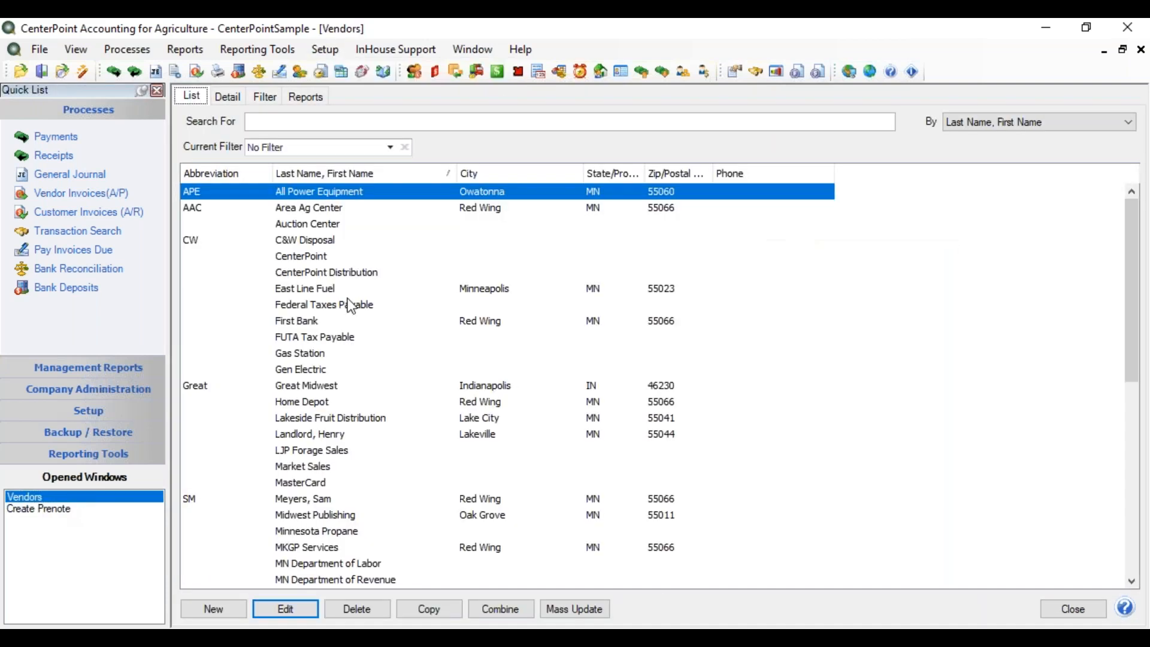
click(238, 101)
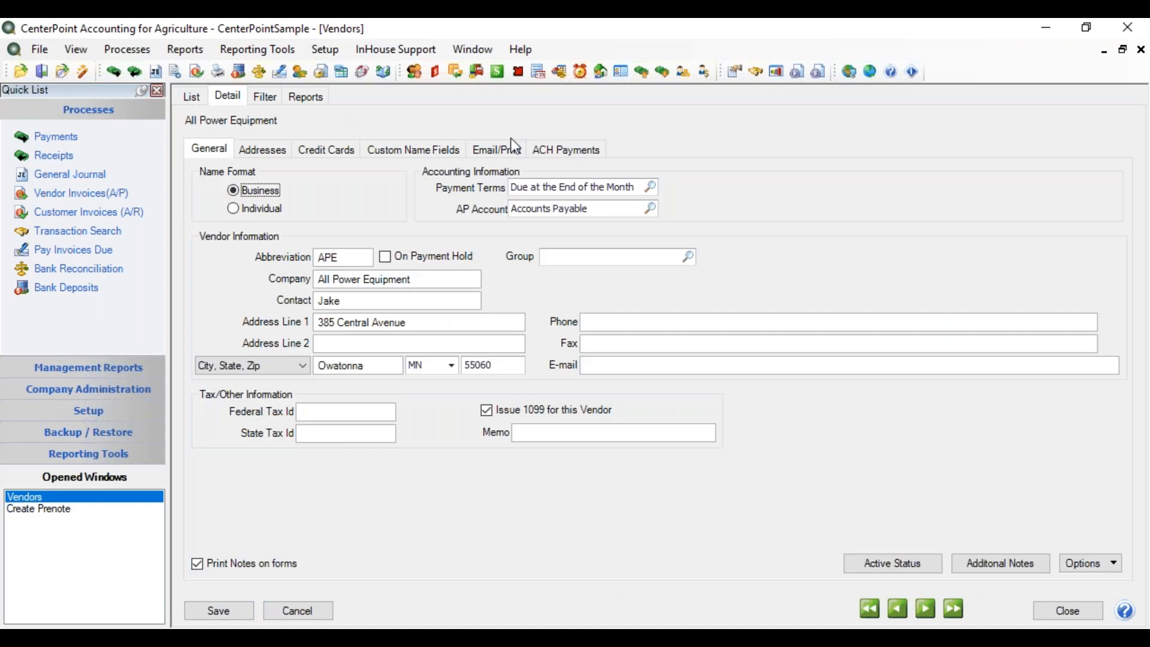
click(538, 149)
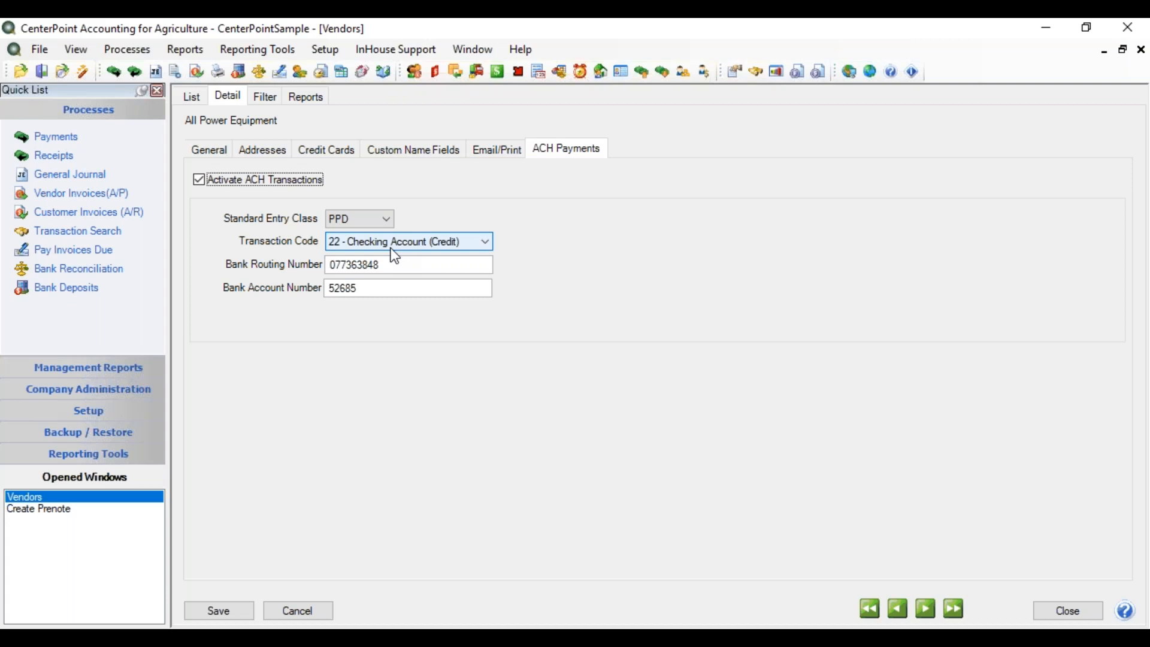
Open the ACH/Direct Deposit settings of the First National Bank cash account for review.
click(333, 54)
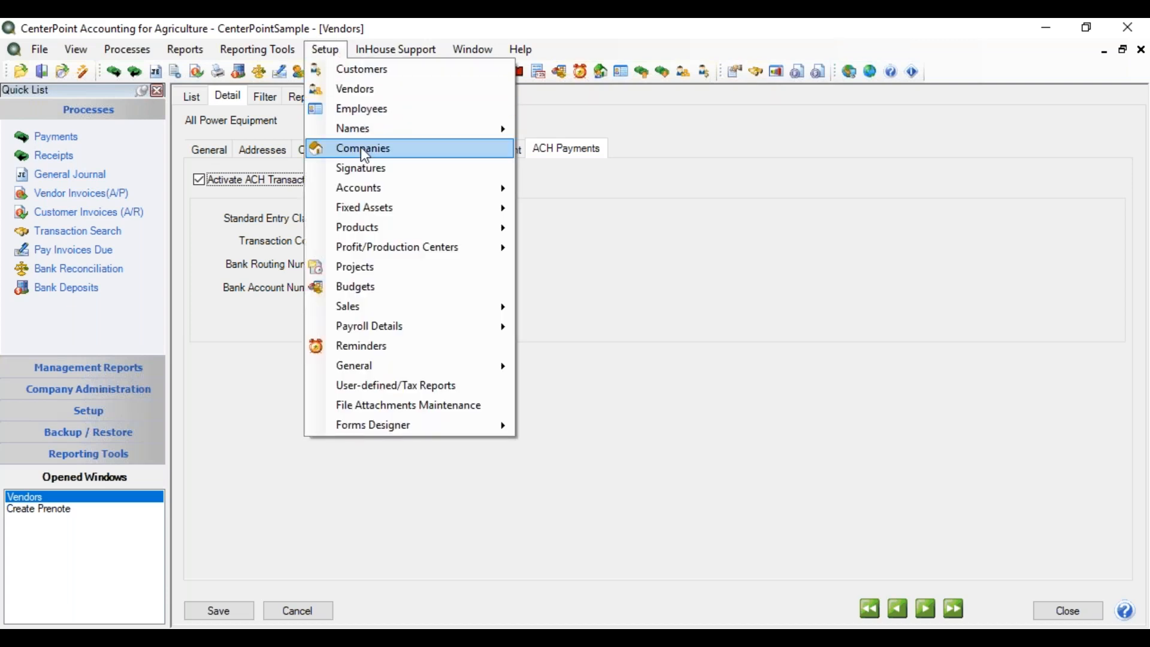
mouse_move(389, 188)
click(555, 189)
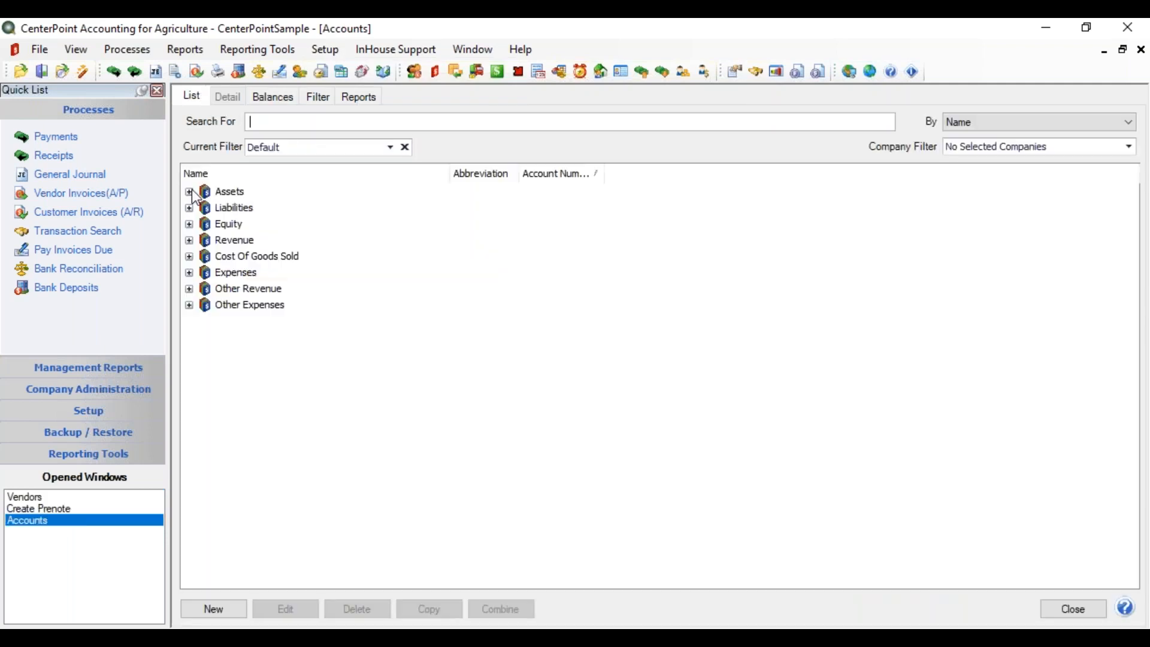
click(189, 192)
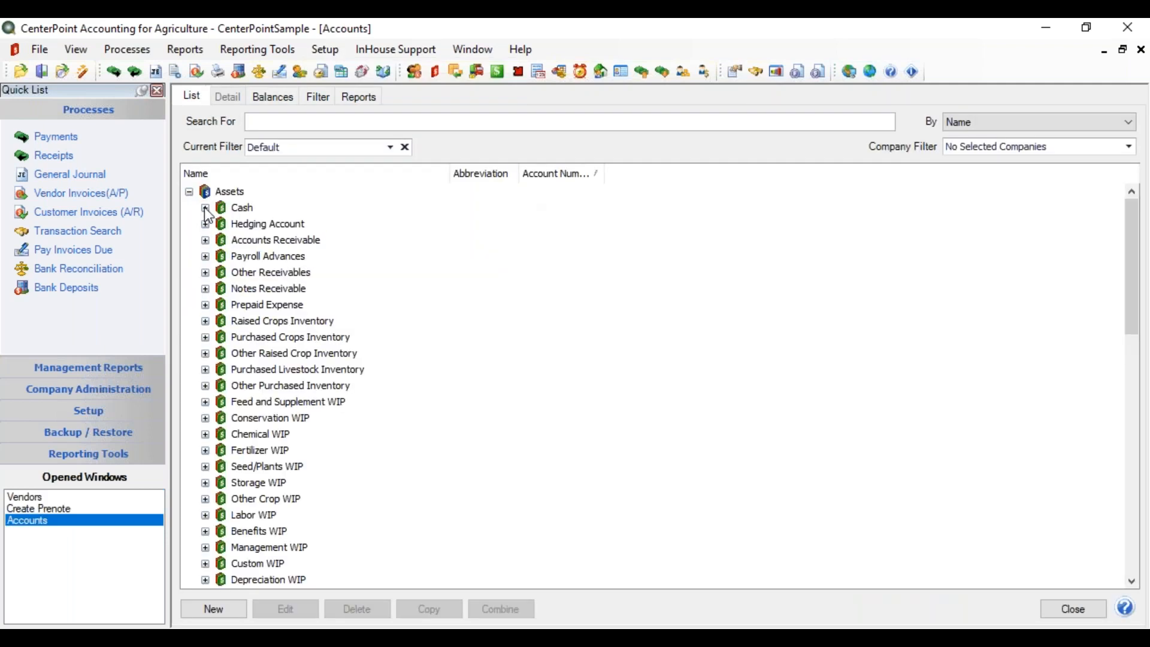
click(205, 208)
click(267, 225)
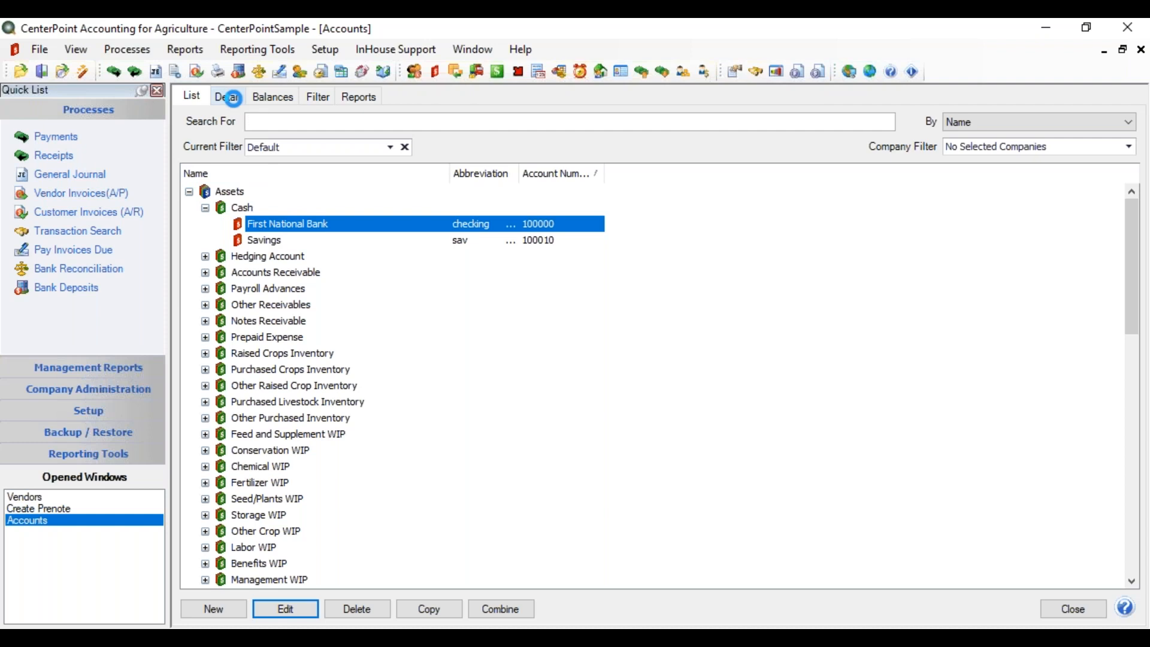
click(231, 98)
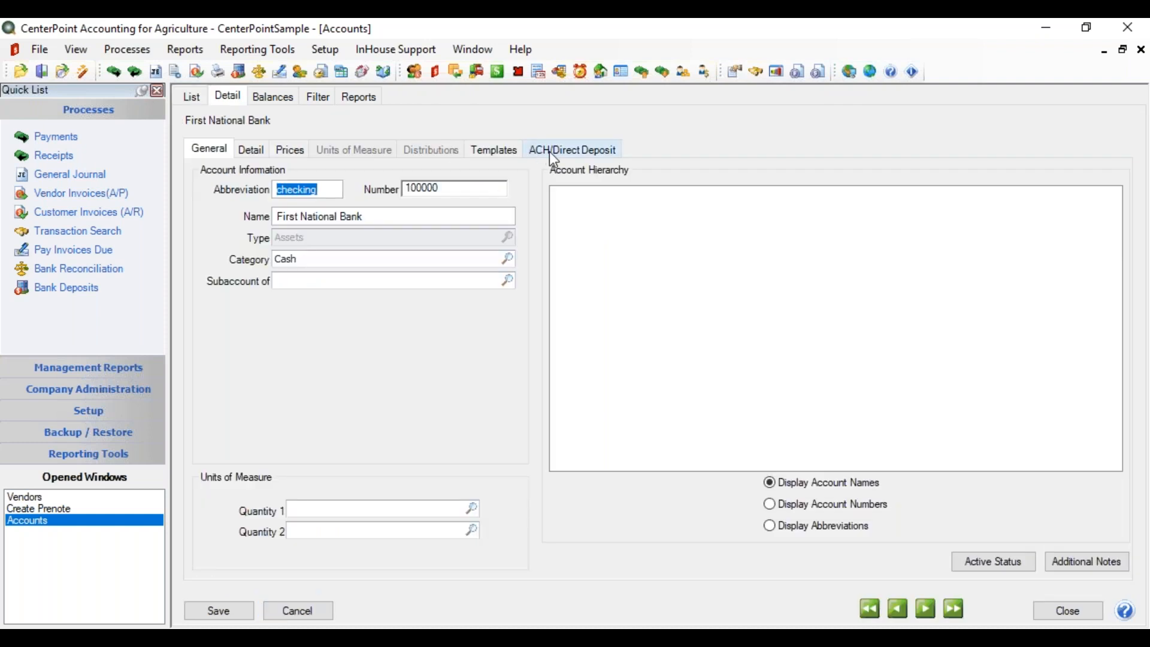
click(550, 154)
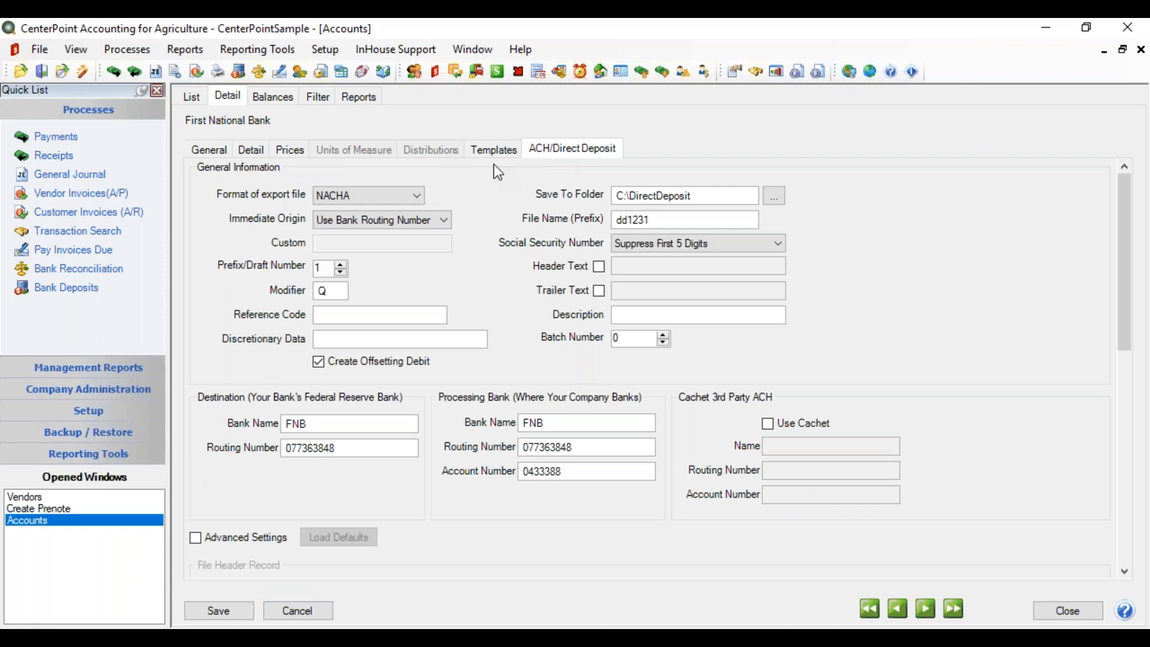